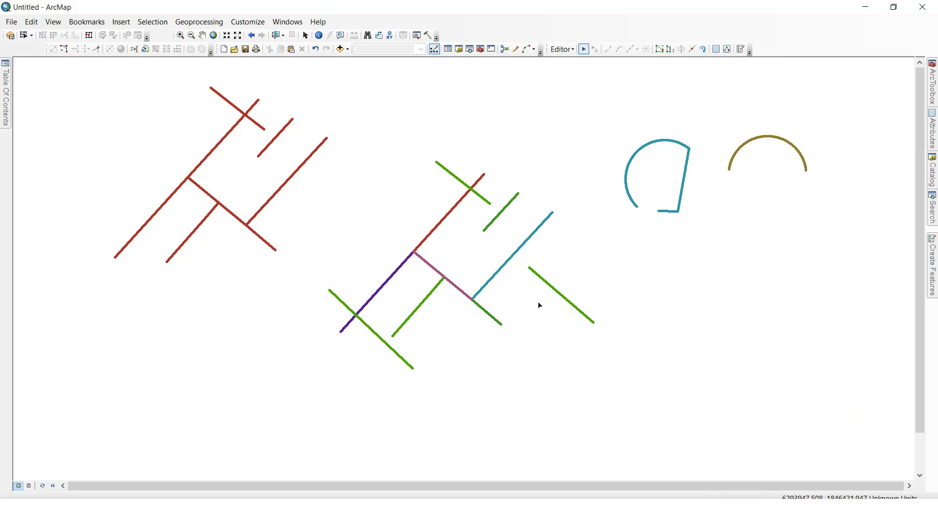
Extend the separate green line at the lower right of the middle network to meet the long blue line.
click(551, 288)
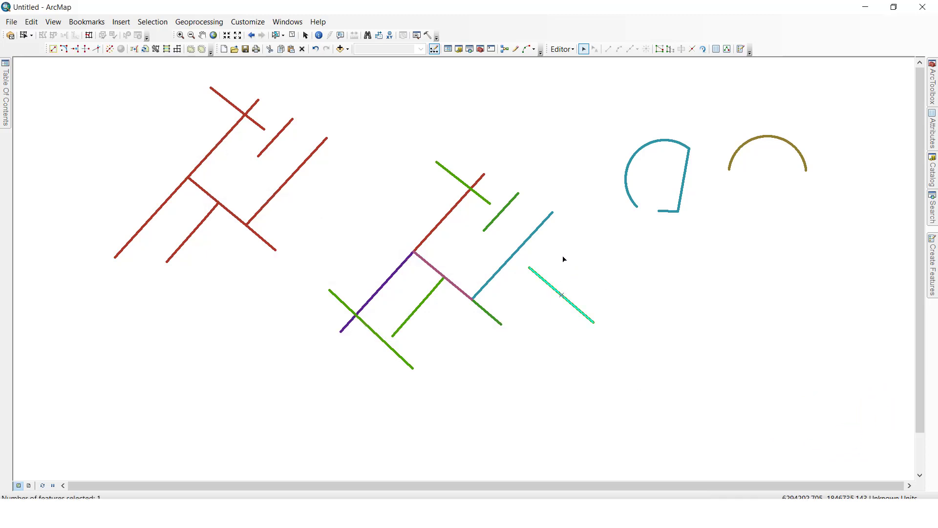
click(542, 224)
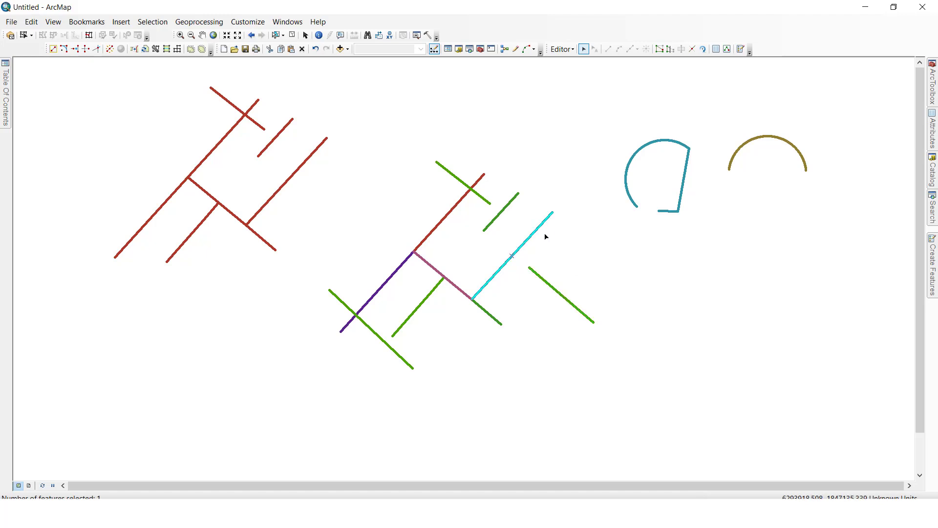
click(552, 287)
drag(515, 233, 533, 244)
click(573, 266)
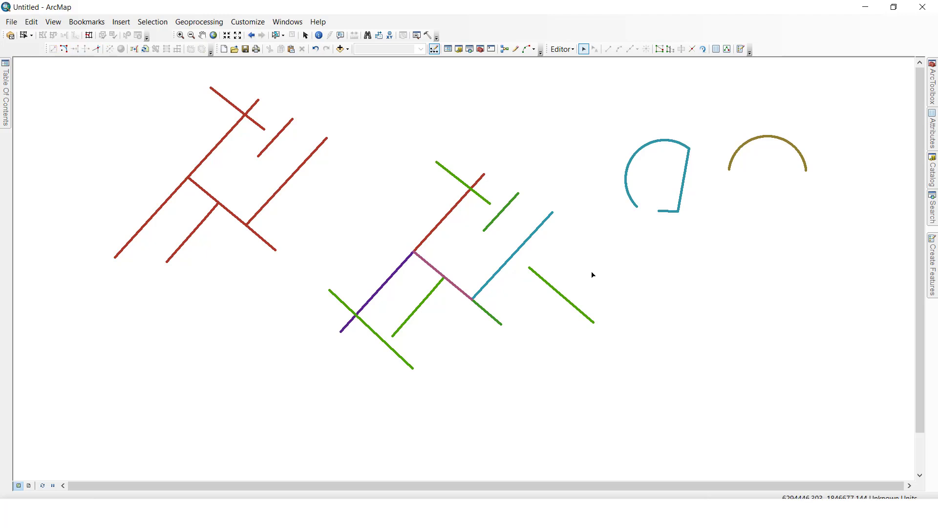
click(536, 232)
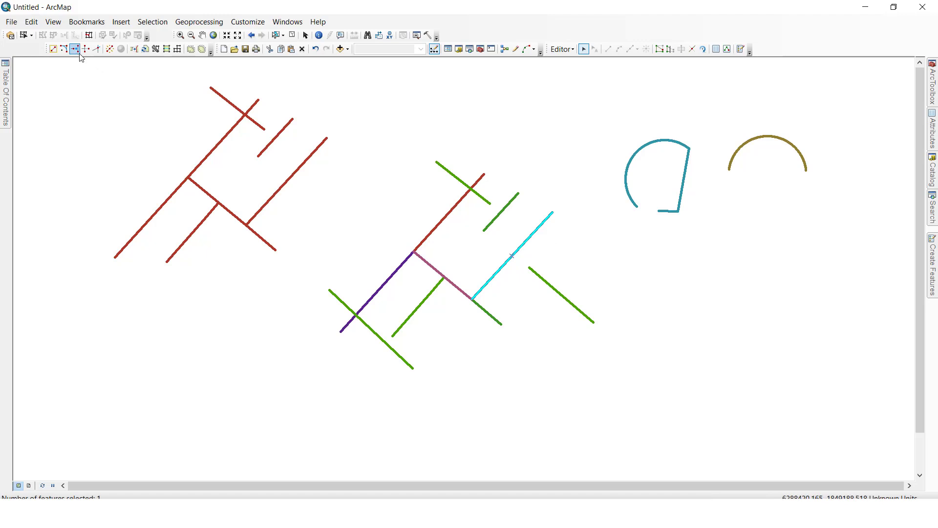
click(79, 50)
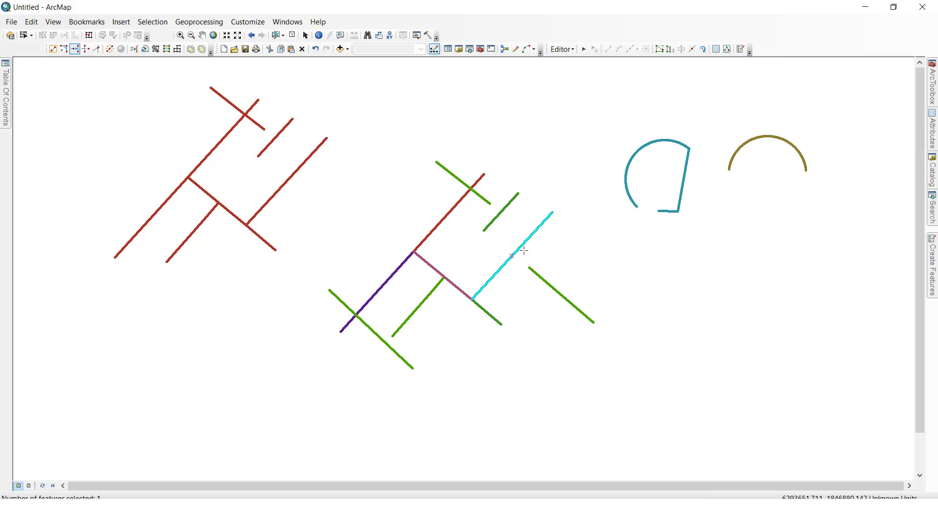
click(553, 289)
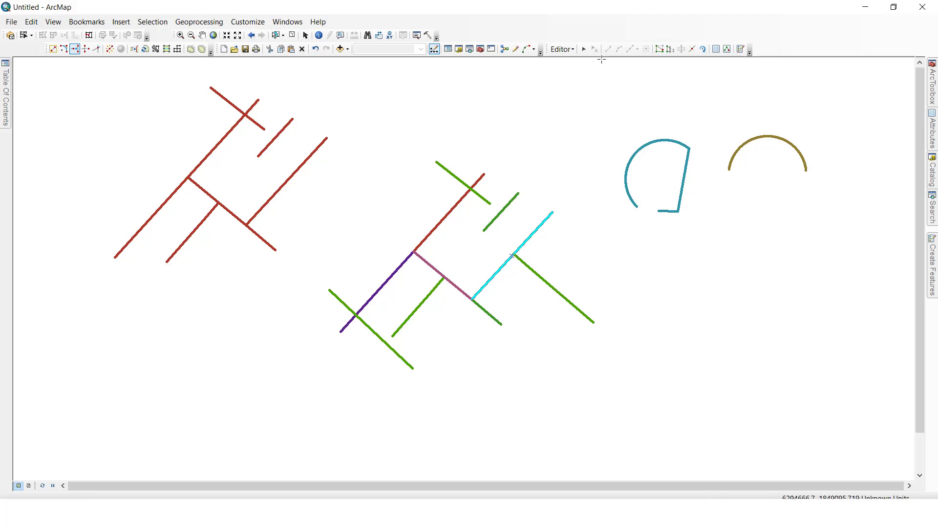
key(e)
Select the extended green line to check its junction with the blue line, and clear the selection.
click(551, 287)
drag(534, 214, 550, 235)
click(574, 256)
click(560, 291)
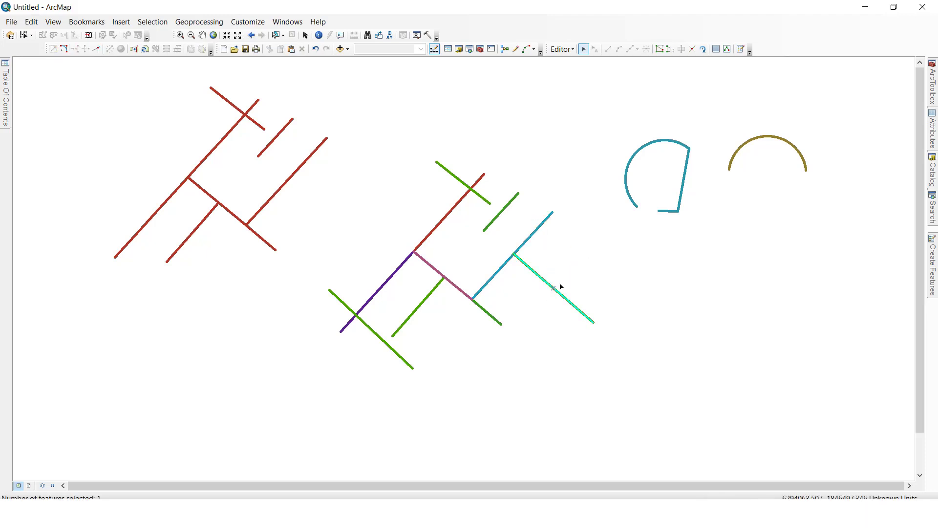
click(572, 254)
Trim the overhanging ends of the purple line and the green line crossing it back to their intersection.
click(374, 312)
click(375, 327)
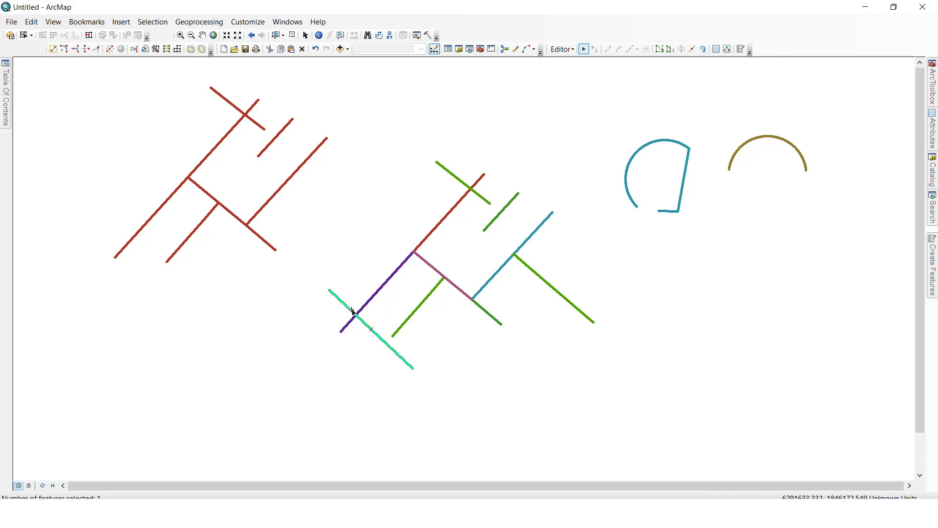
click(377, 291)
click(363, 326)
click(351, 332)
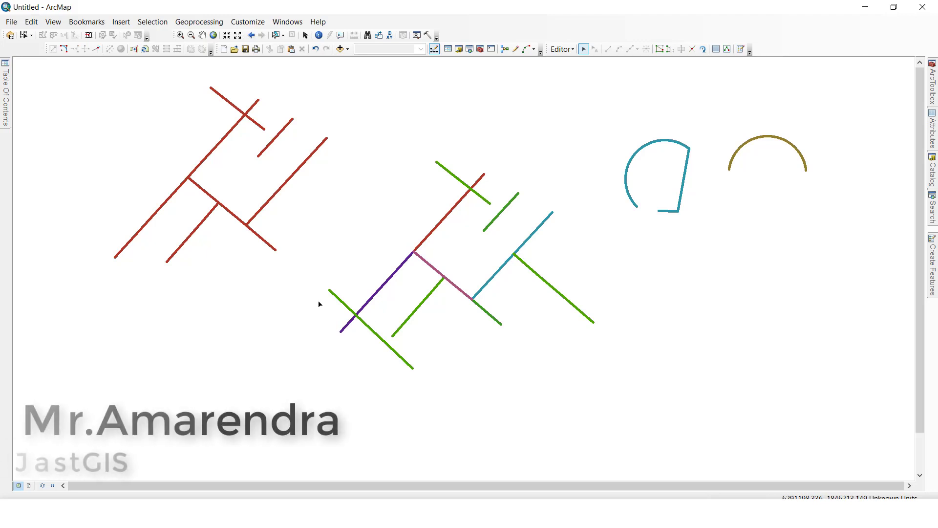
drag(315, 284, 384, 351)
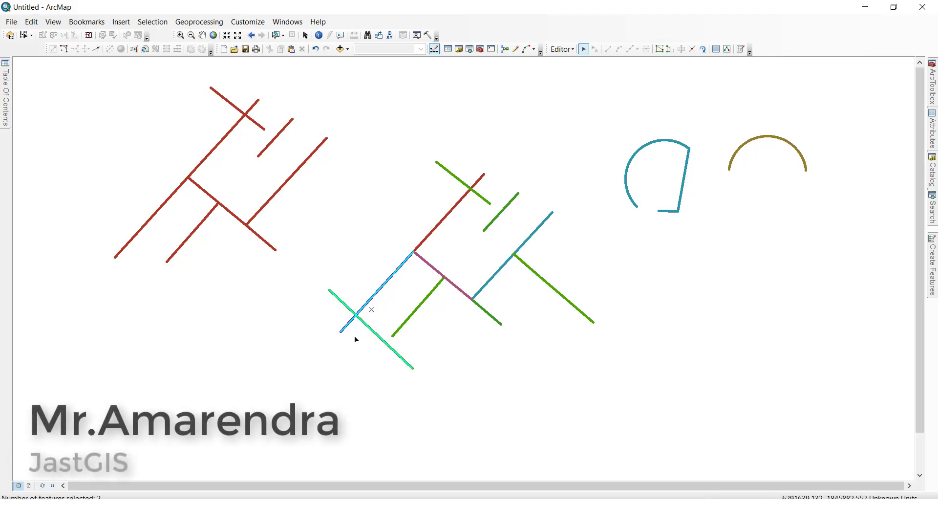
click(86, 50)
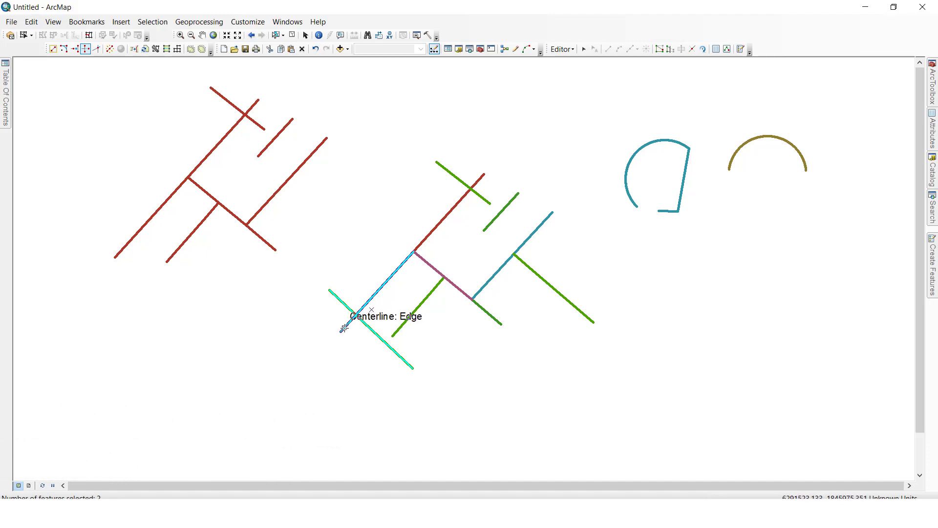
click(345, 326)
click(338, 298)
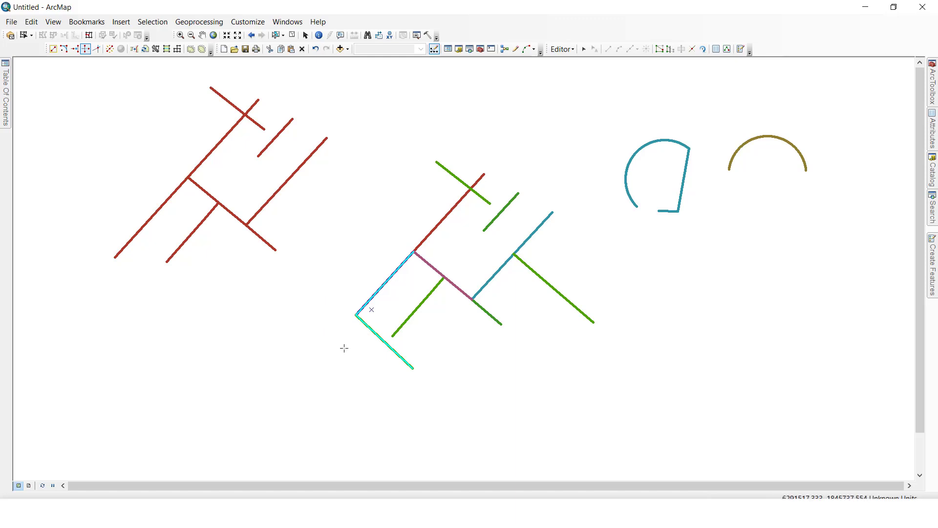
key(Escape)
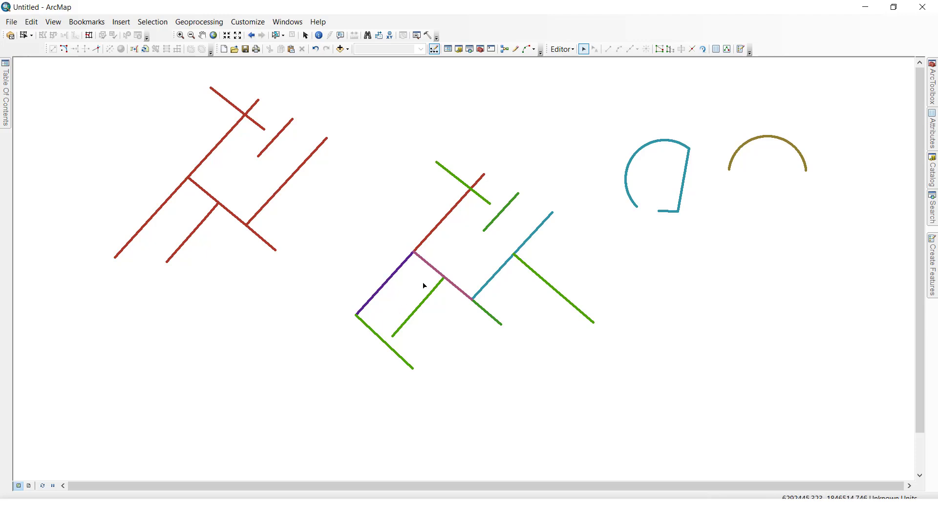
Select the inner green line and the trimmed green line in turn to examine the gap between them.
click(499, 223)
click(463, 277)
click(495, 241)
click(413, 368)
click(412, 313)
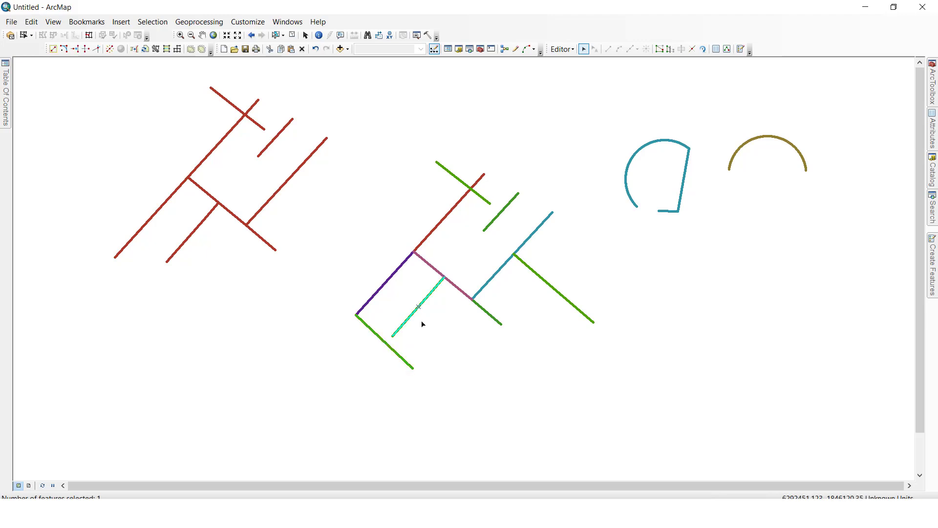
click(393, 344)
click(398, 331)
click(412, 354)
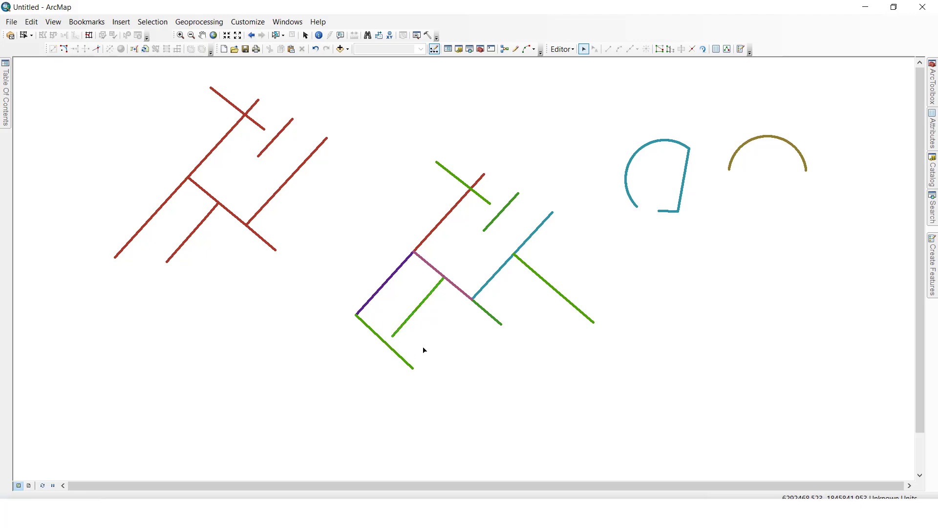
click(412, 367)
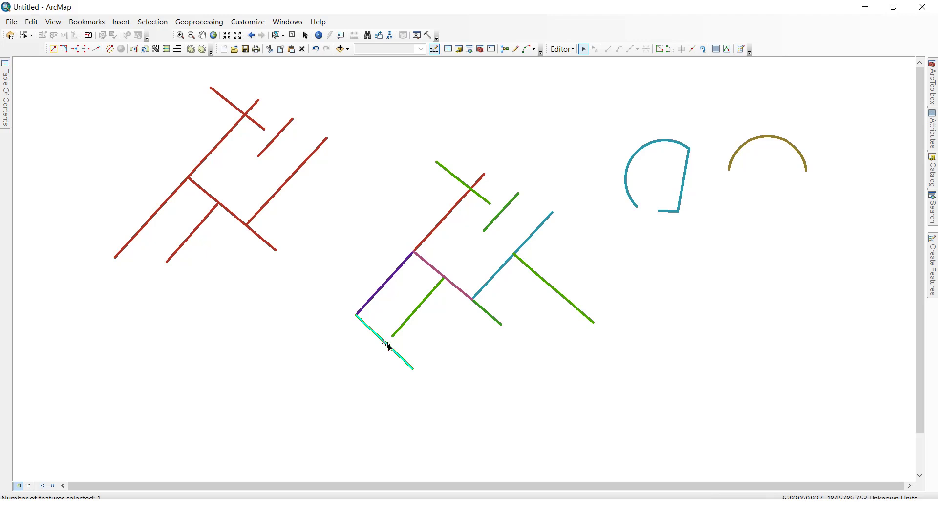
click(420, 352)
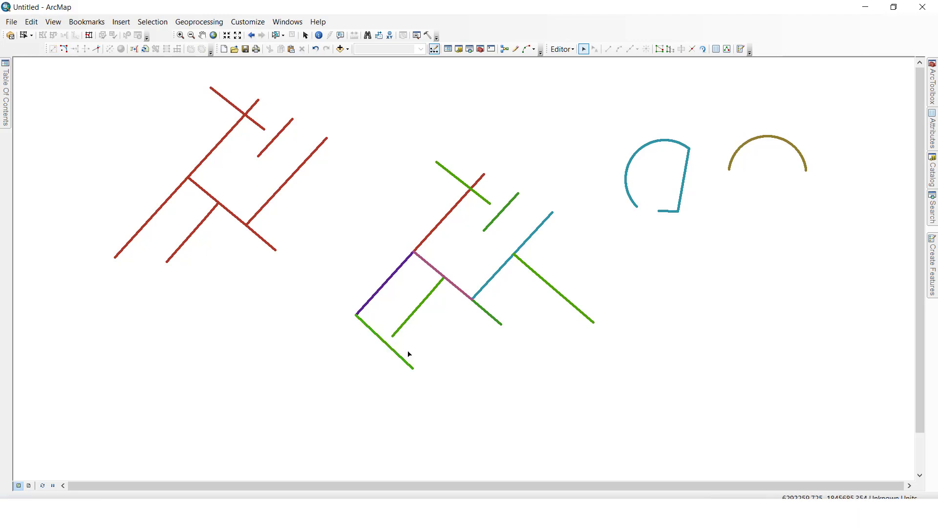
Use Line Intersection to extend the inner green line to the trimmed green line and split that line there.
click(97, 49)
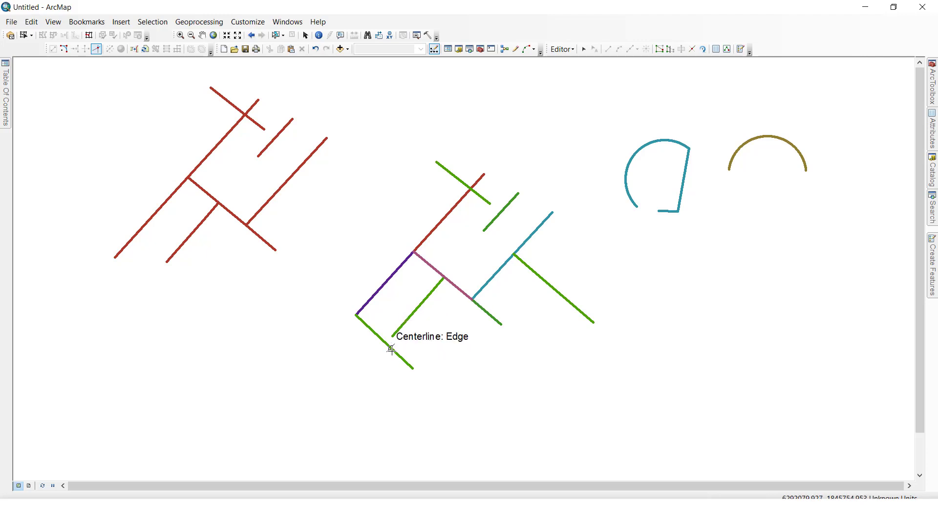
click(403, 324)
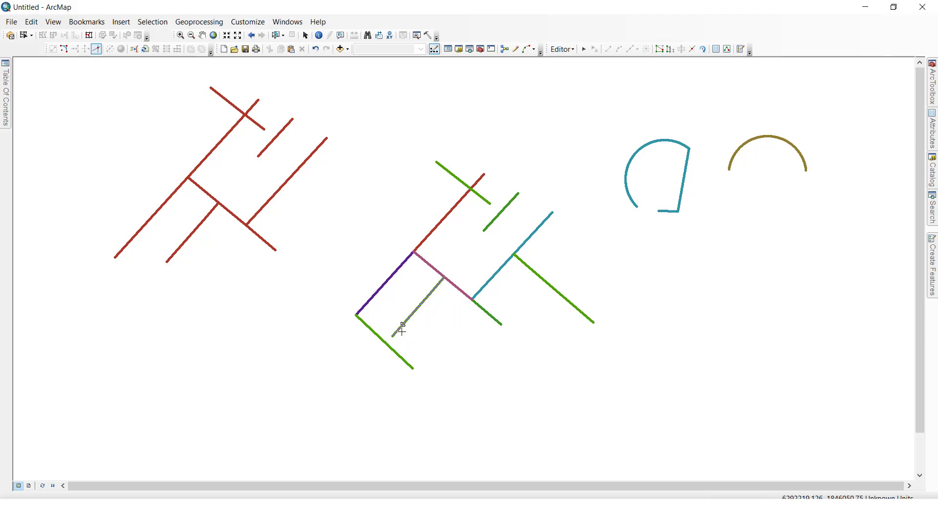
click(402, 356)
click(409, 329)
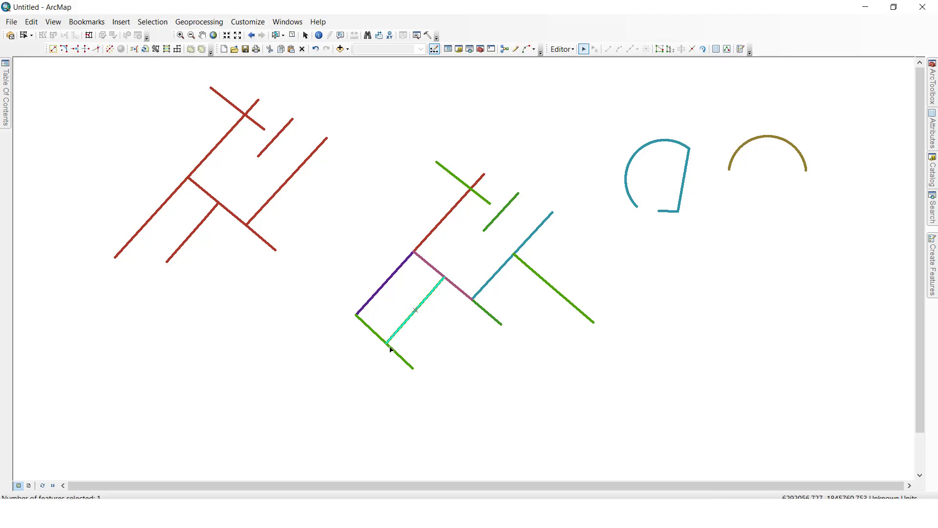
click(410, 356)
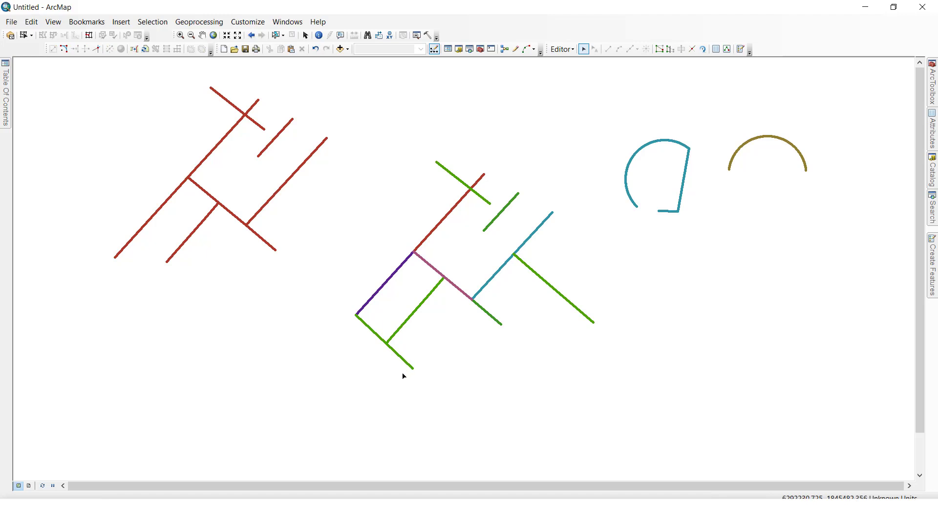
click(397, 352)
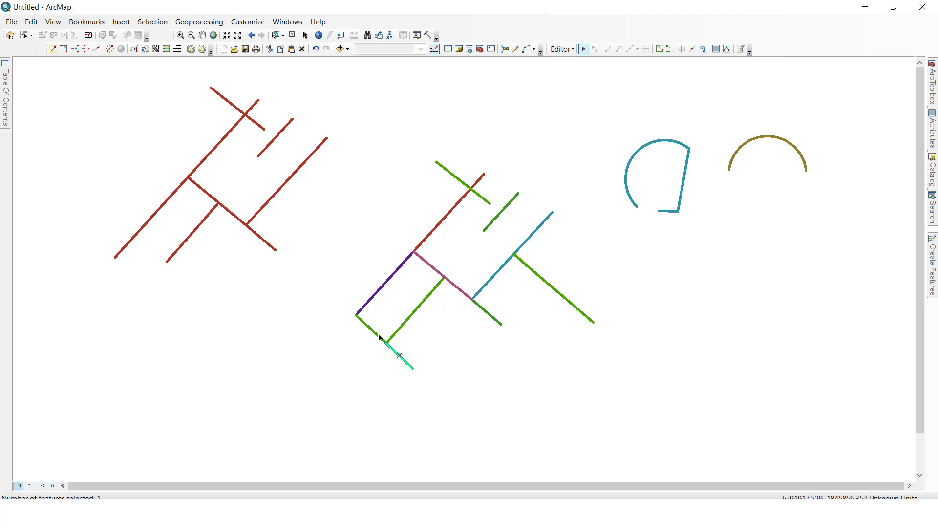
click(413, 359)
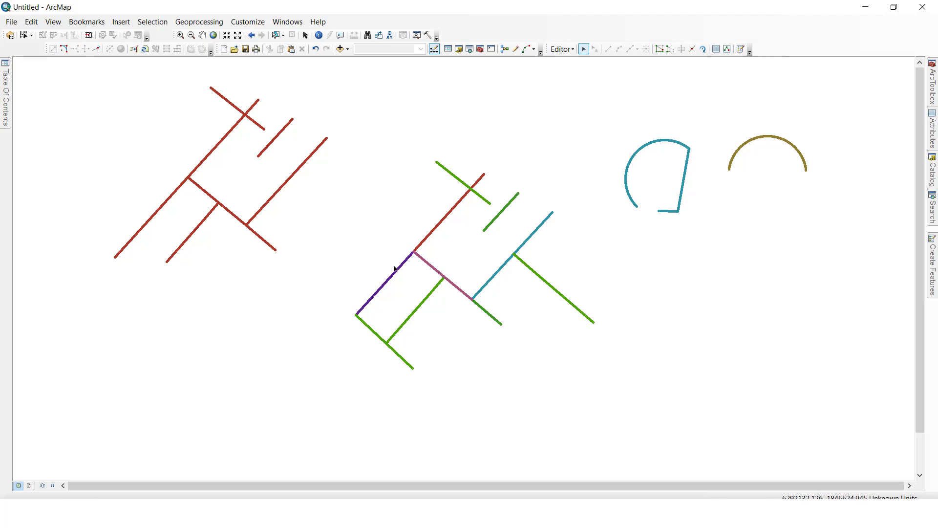
Explode the red multipart line network into individual features.
click(275, 191)
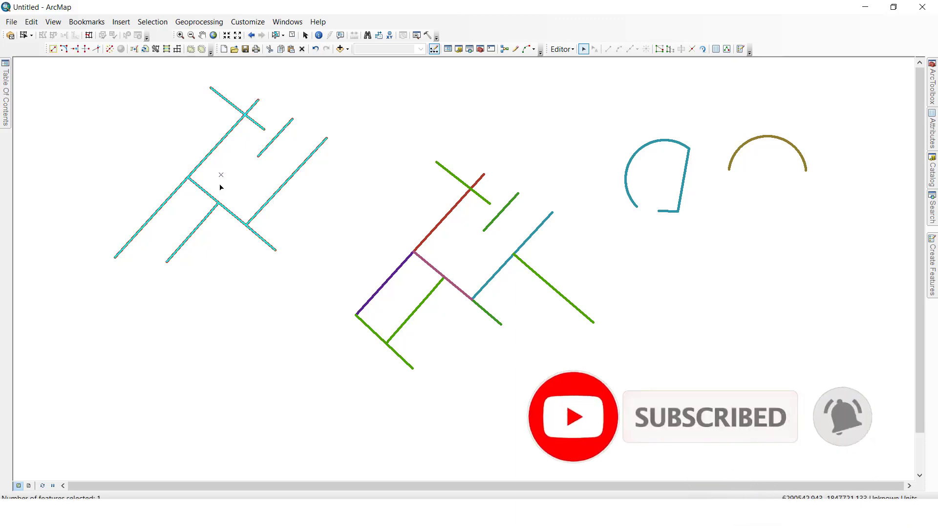
click(286, 191)
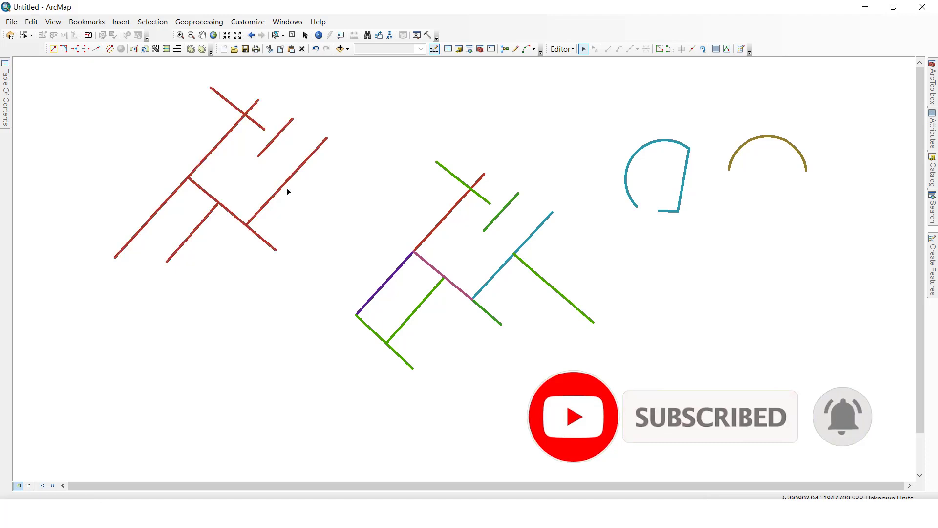
click(274, 196)
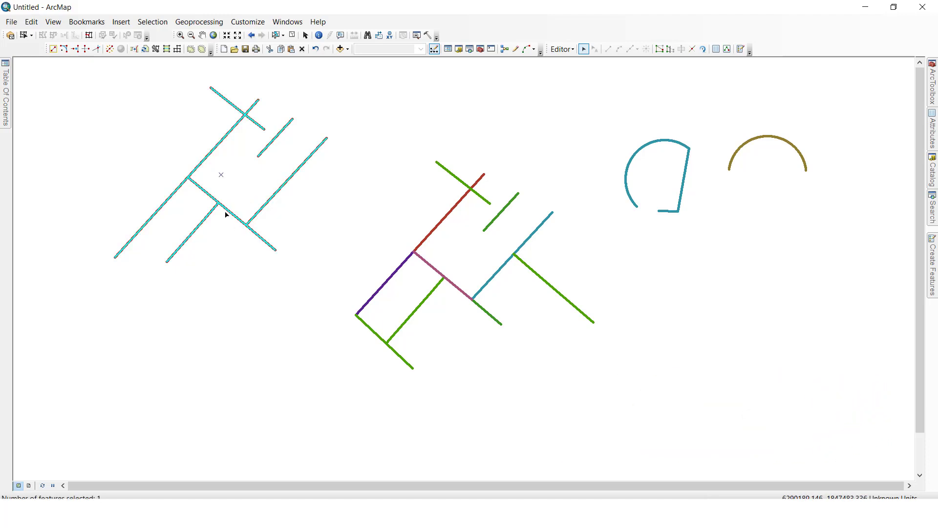
click(288, 216)
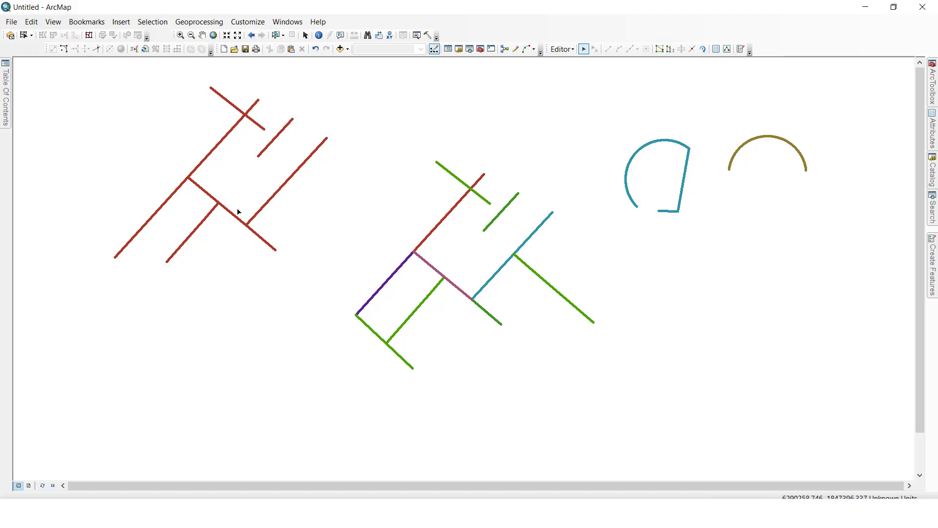
click(247, 222)
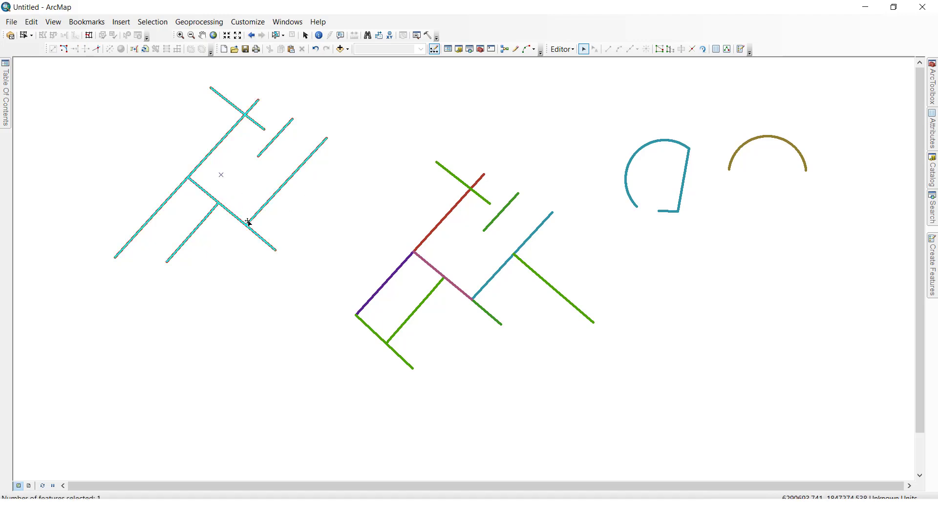
click(279, 212)
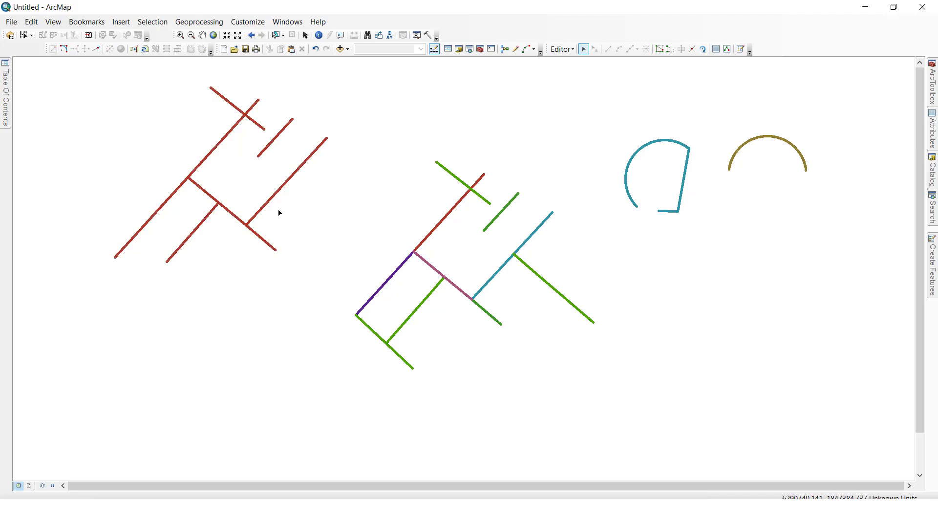
click(238, 198)
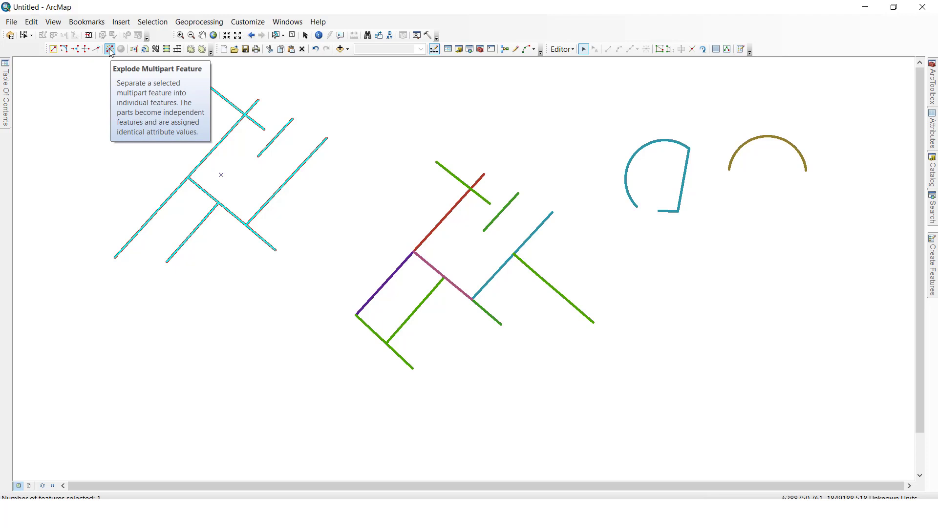
click(109, 49)
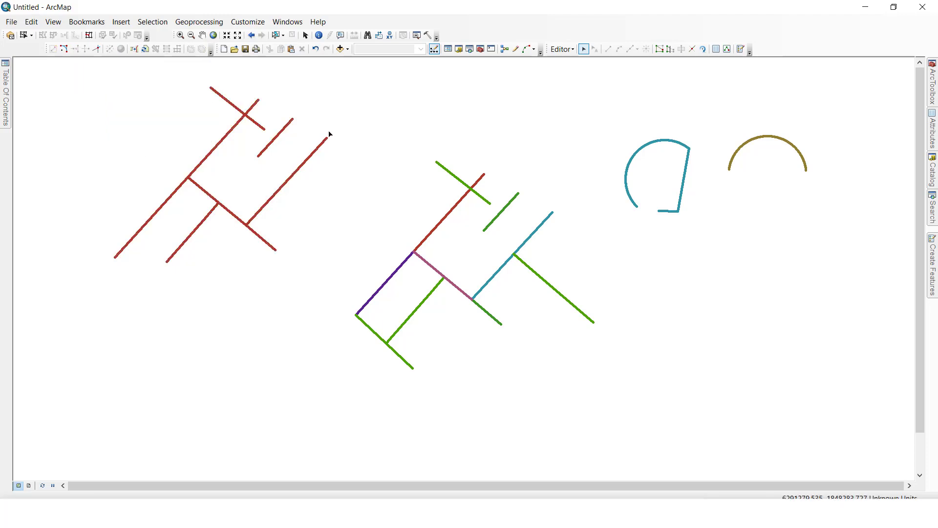
Select several exploded red lines one at a time to check that each is an independent feature.
click(320, 146)
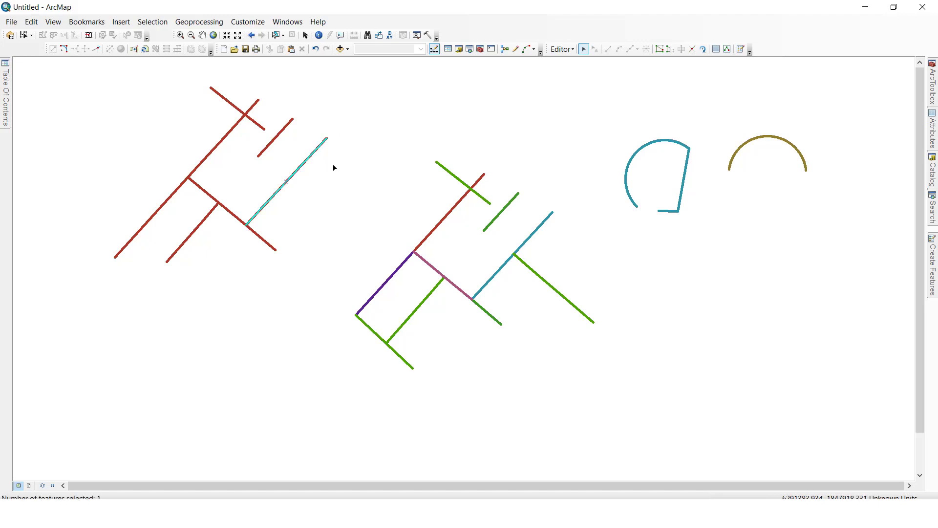
click(268, 244)
click(192, 232)
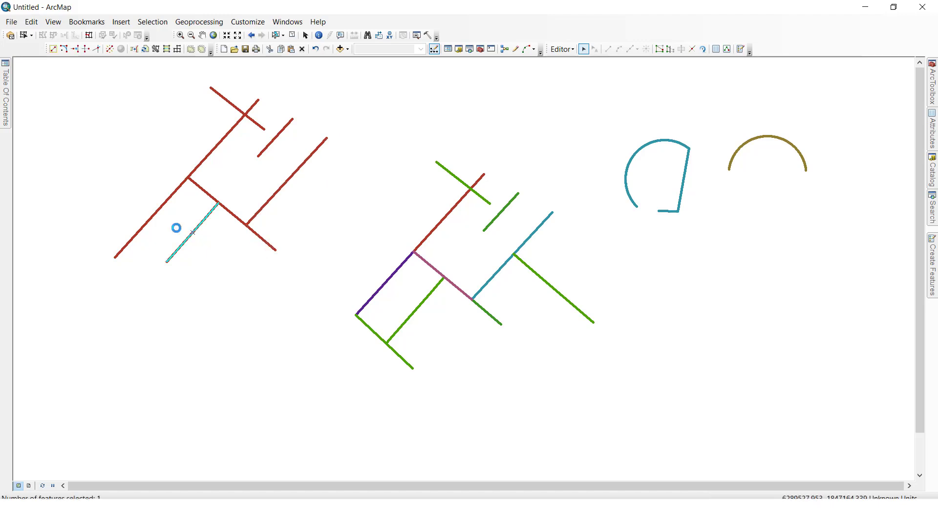
click(152, 216)
click(220, 142)
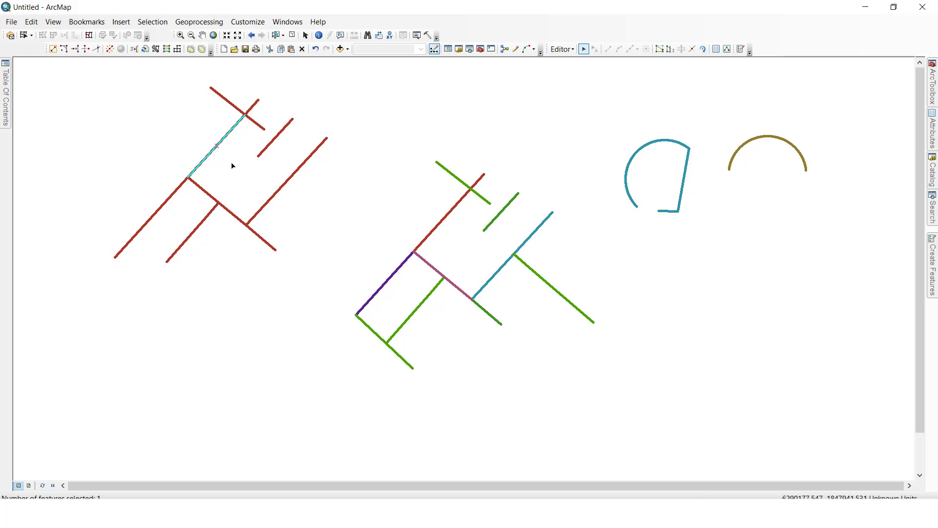
click(201, 189)
click(372, 143)
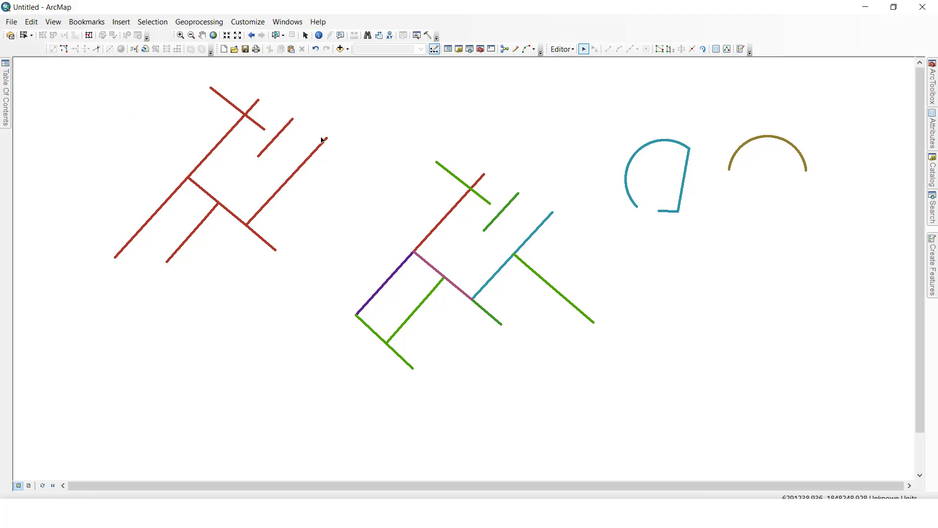
click(325, 141)
click(353, 147)
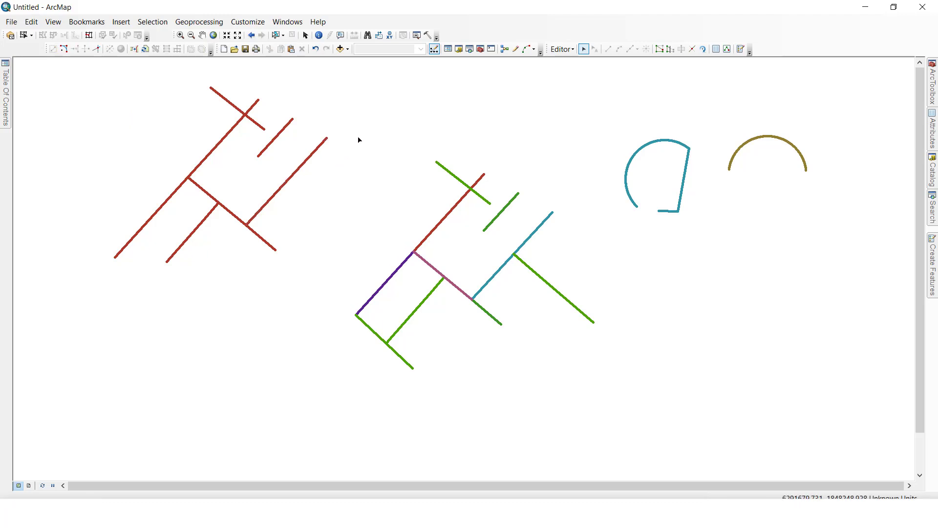